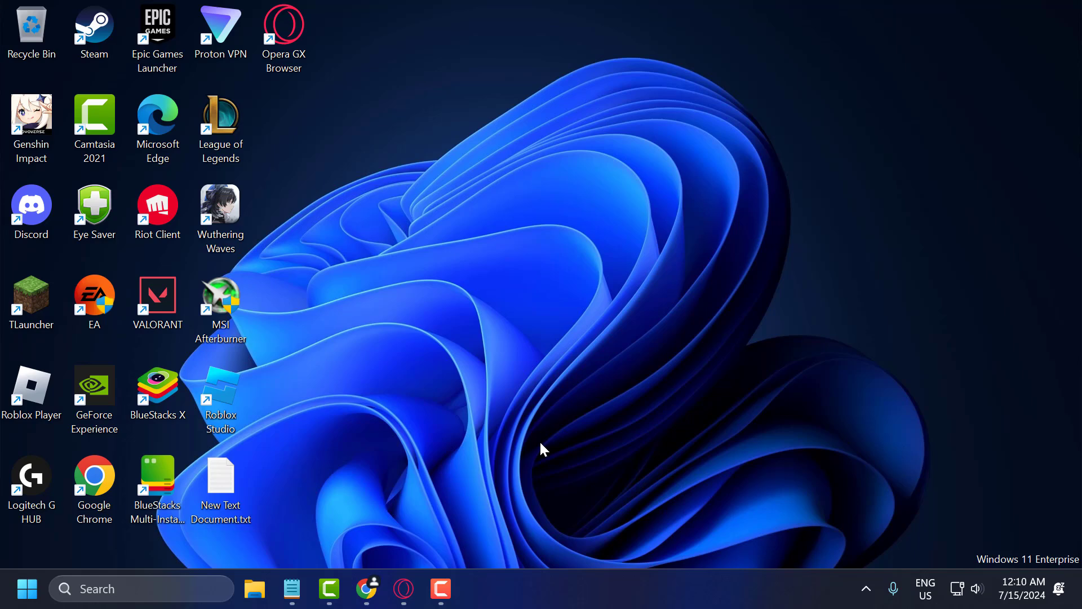
Launch Opera GX from its taskbar icon
click(404, 589)
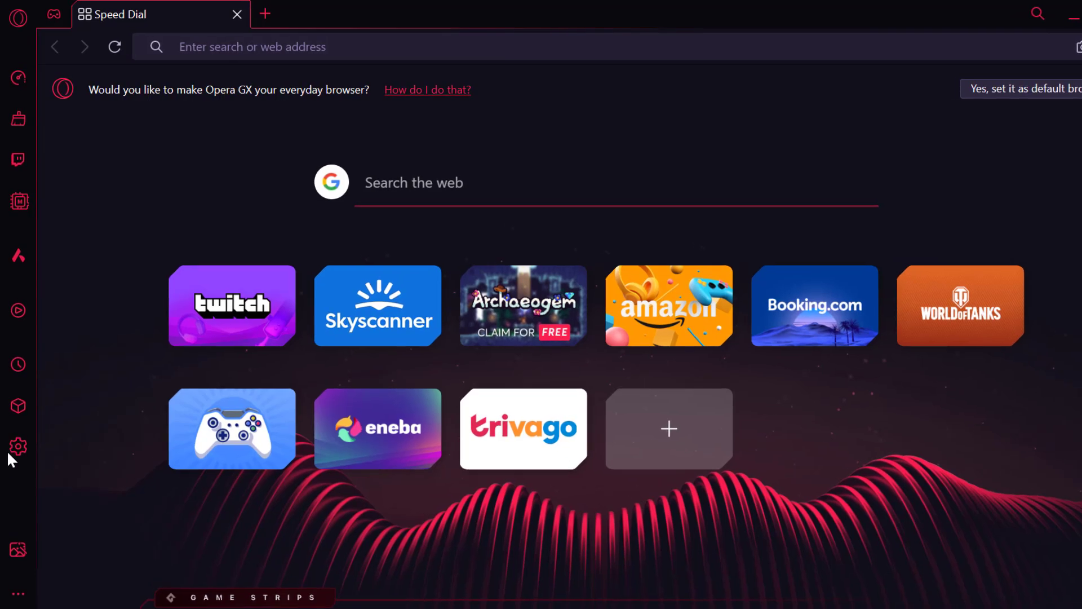
Clear all-time browsing history, cookies and site data, and cached images and files from Privacy & security
click(11, 446)
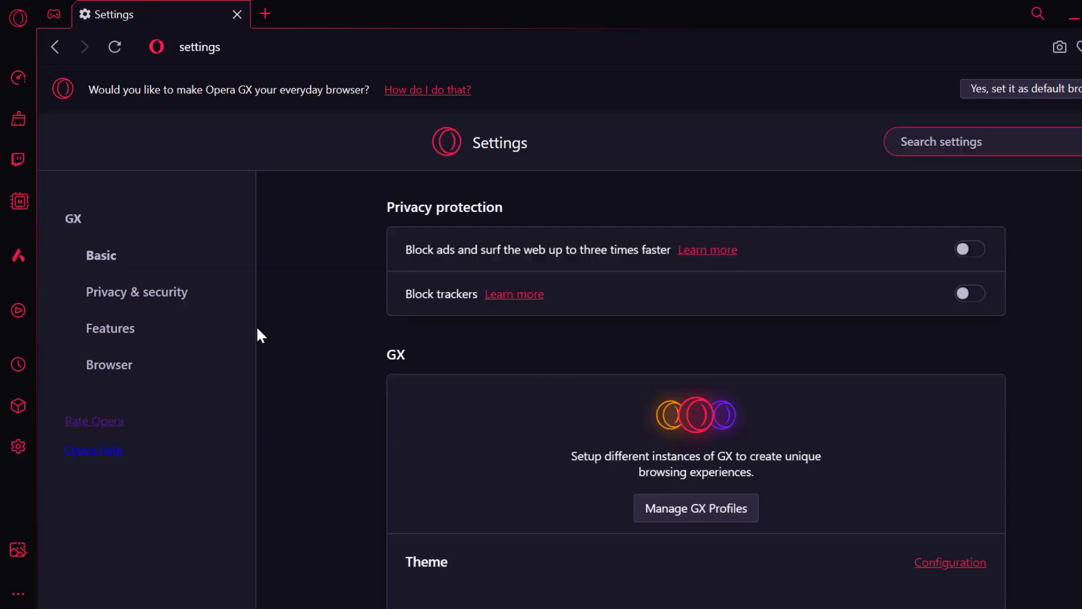
click(123, 299)
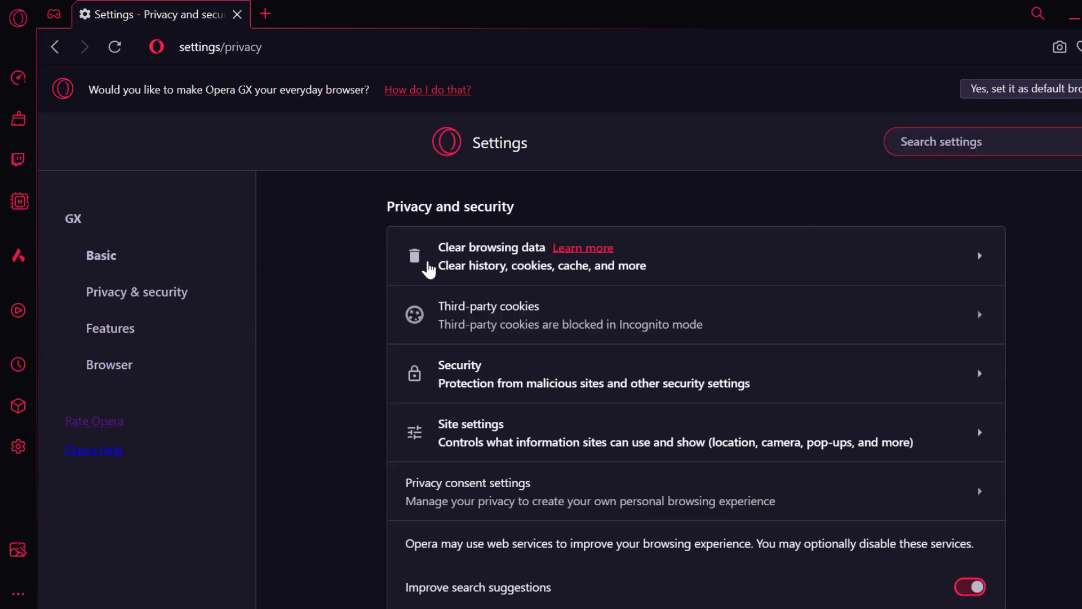
click(470, 266)
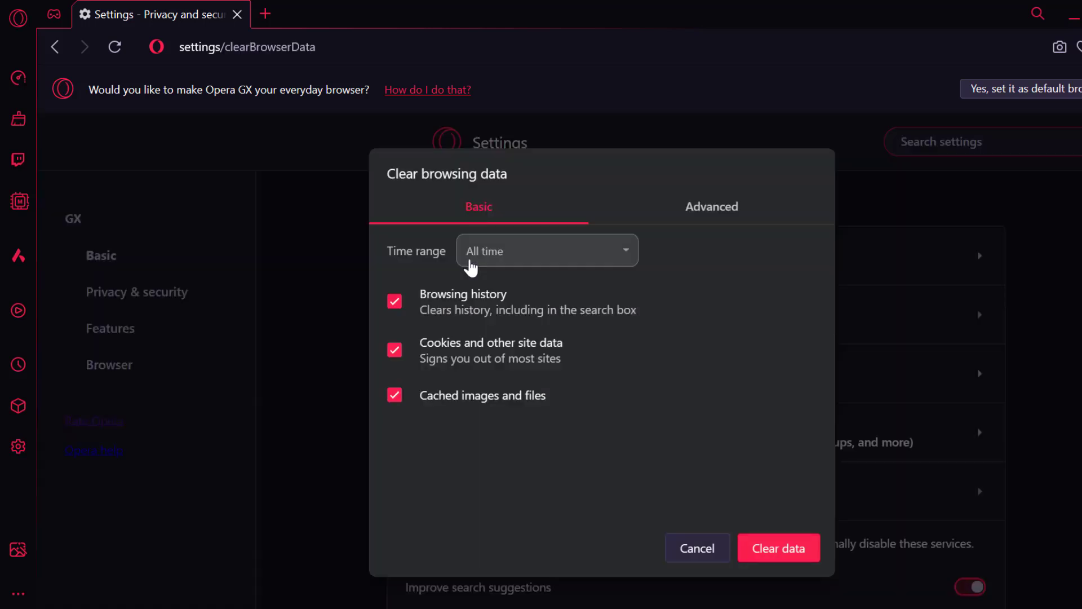
click(500, 258)
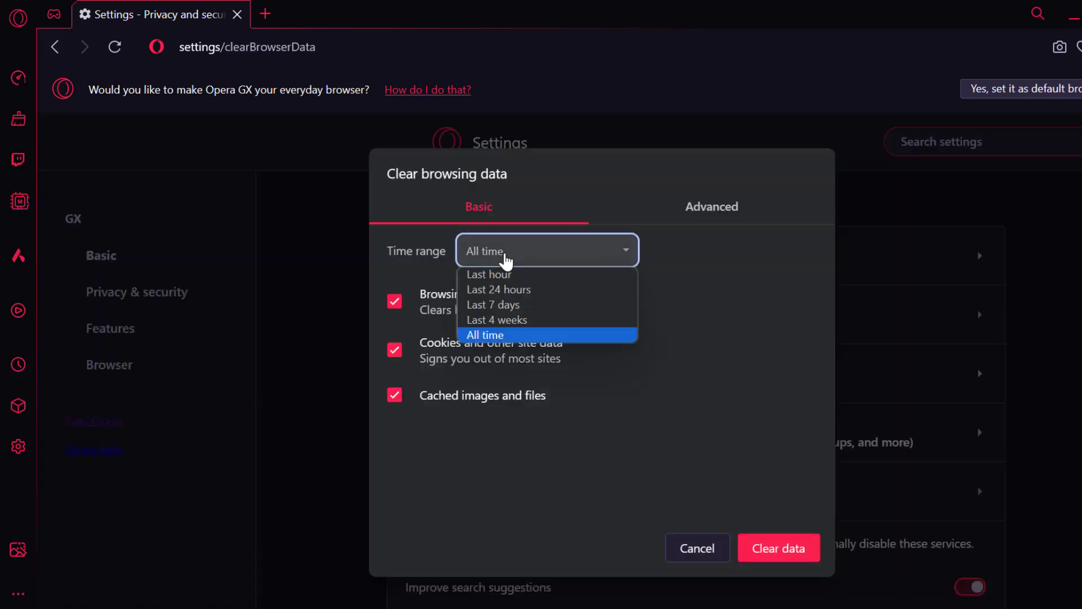
click(515, 336)
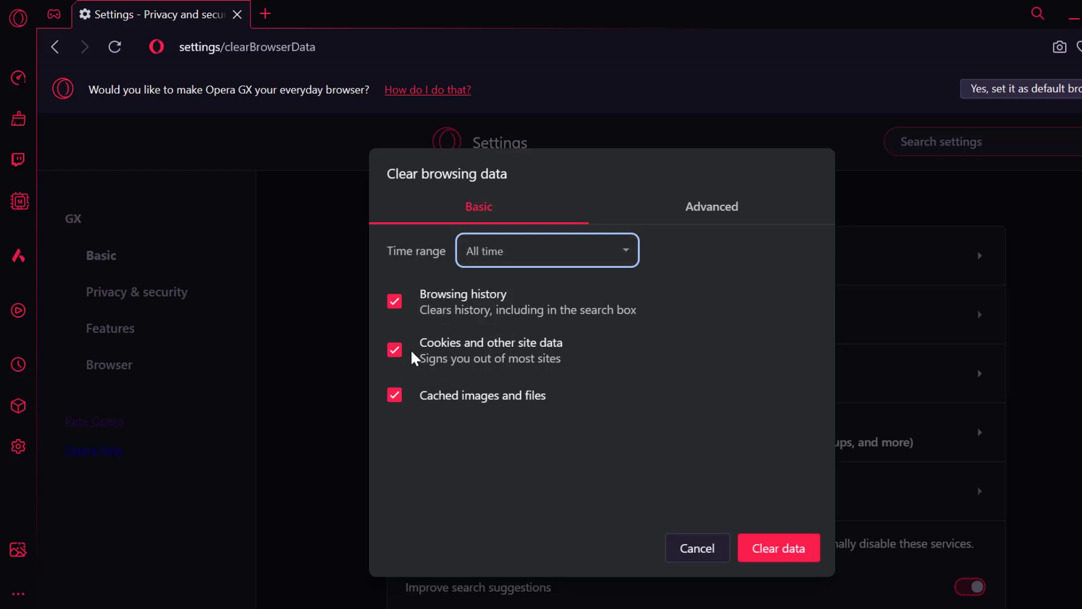
click(792, 558)
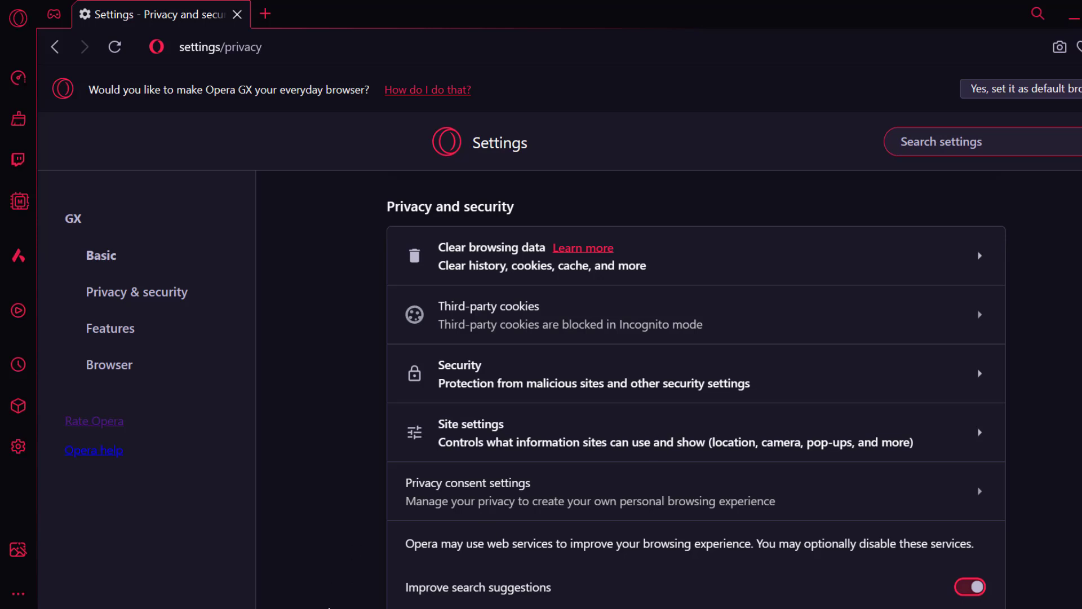
Copy the flags address from the Notepad note and load it in a new browser tab
key(alt+Tab)
click(528, 221)
triple_click(528, 221)
key(ctrl+c)
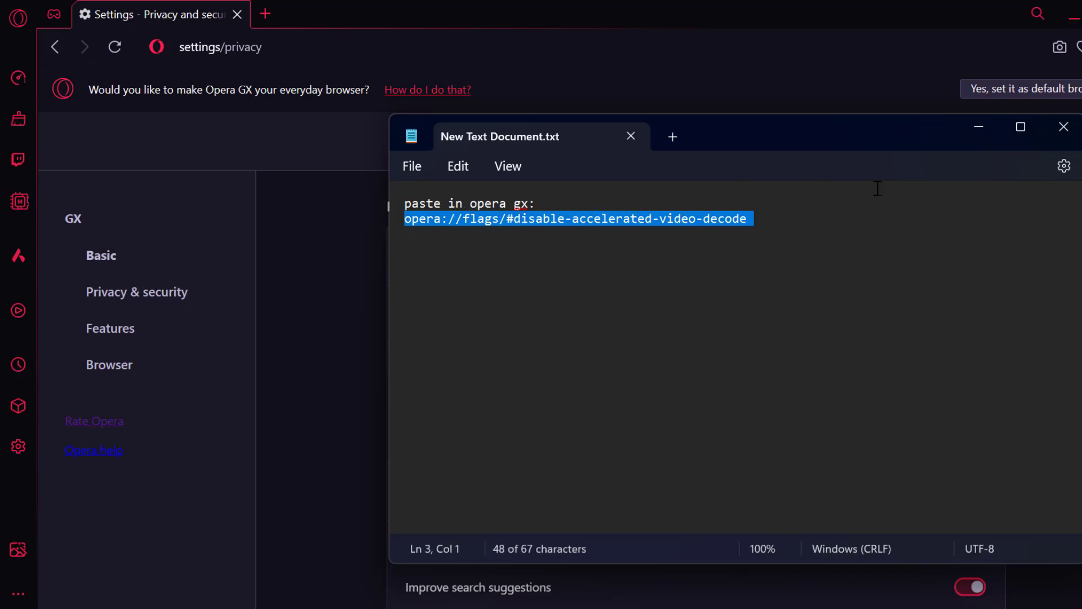
click(974, 128)
click(265, 14)
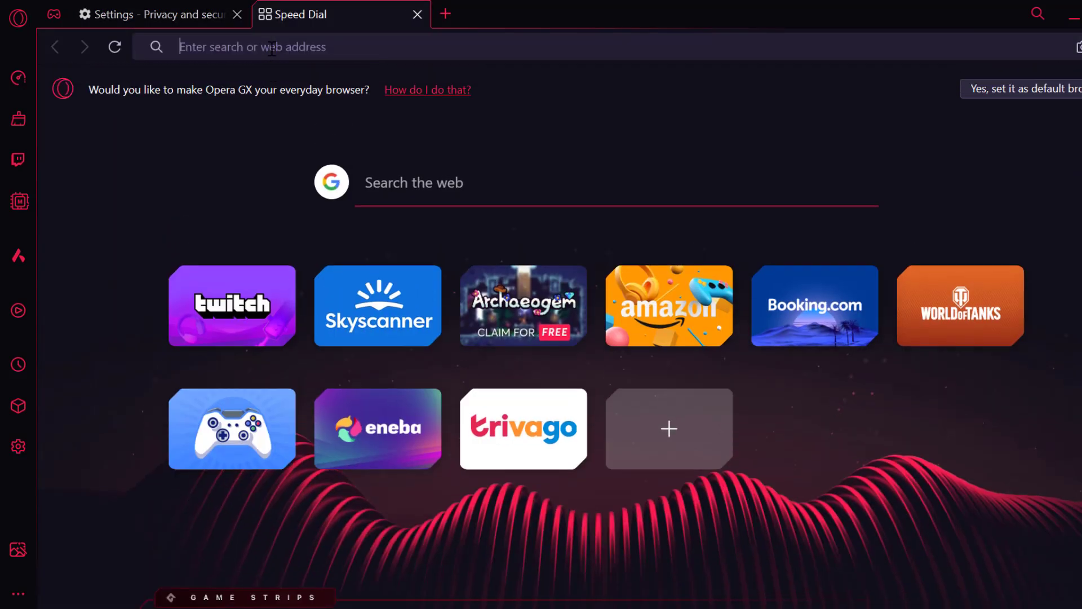
key(ctrl+v)
key(Return)
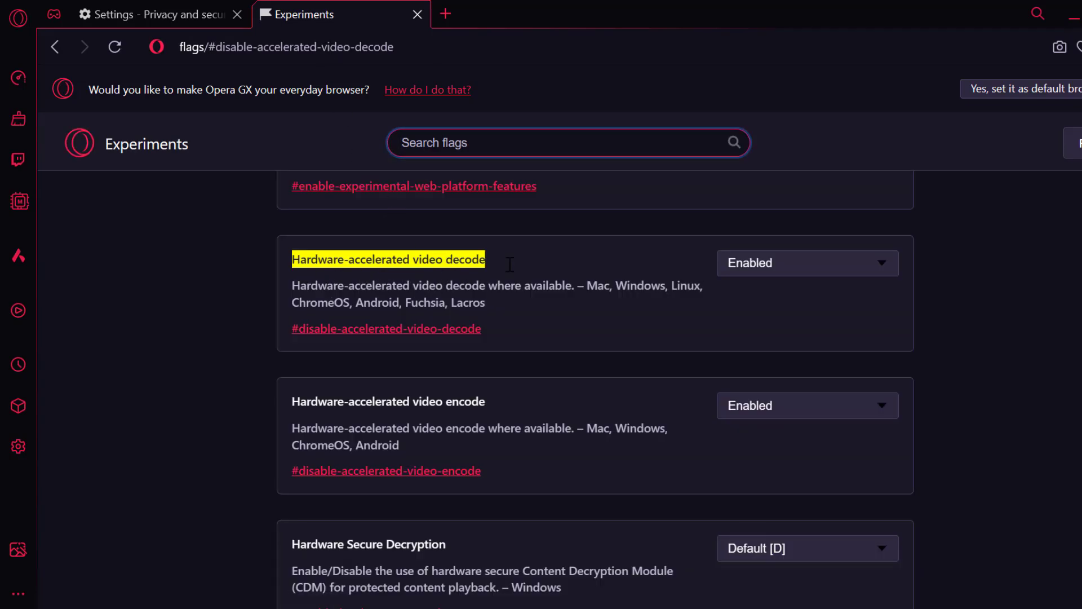
Set Hardware-accelerated video decode to Disabled, then back to Enabled, and relaunch Opera GX
click(746, 262)
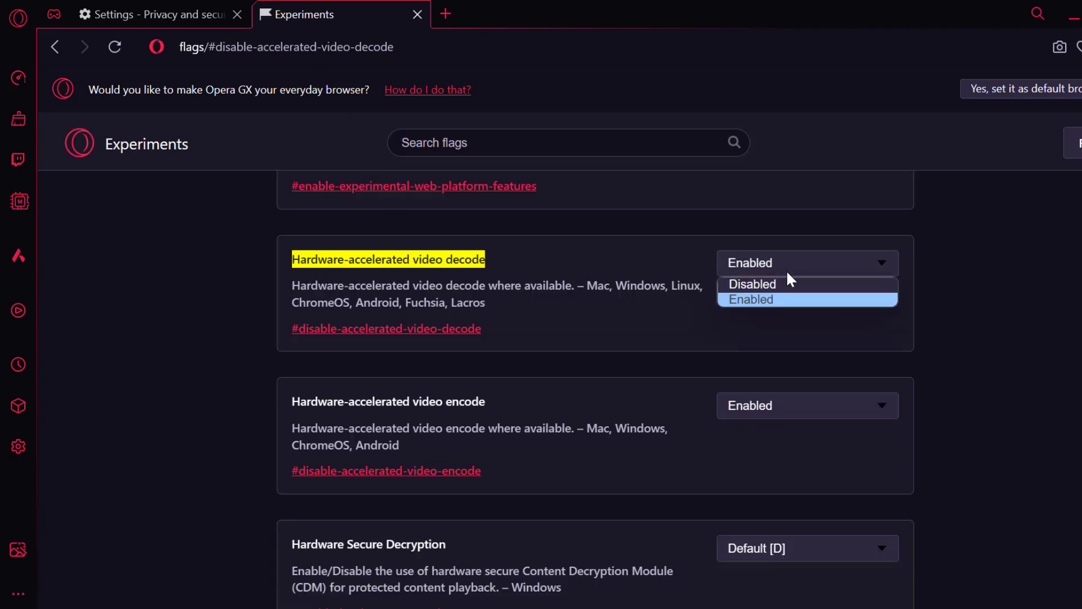
click(761, 286)
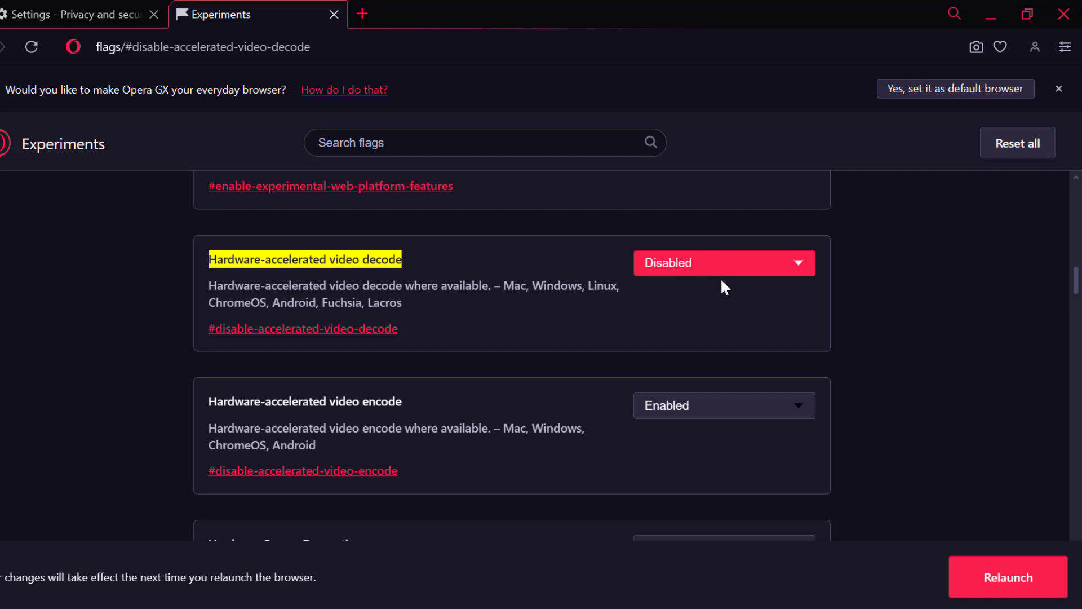
click(740, 273)
click(685, 297)
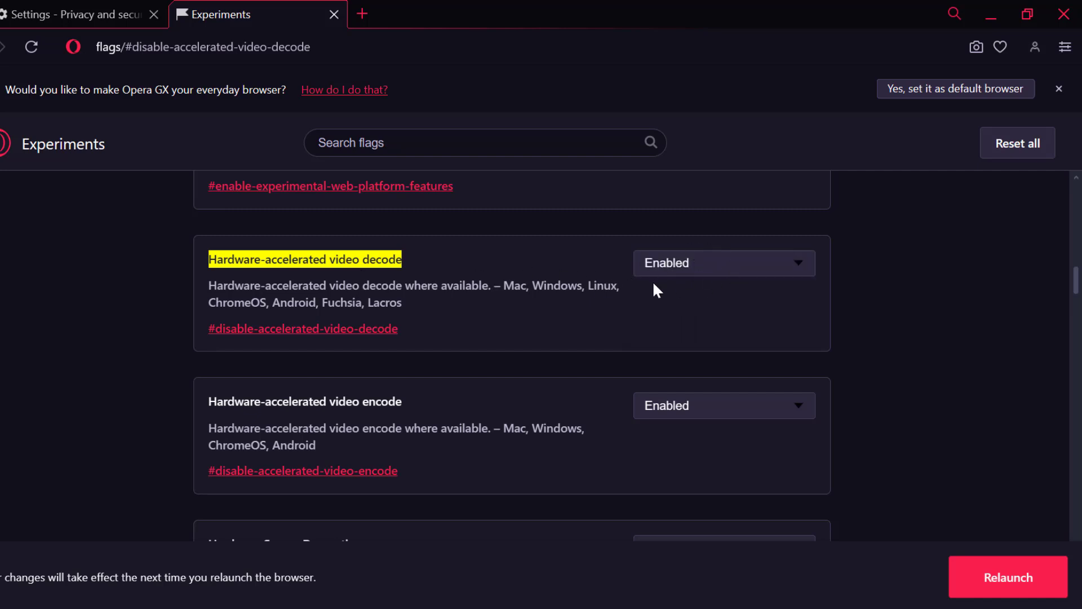
click(959, 583)
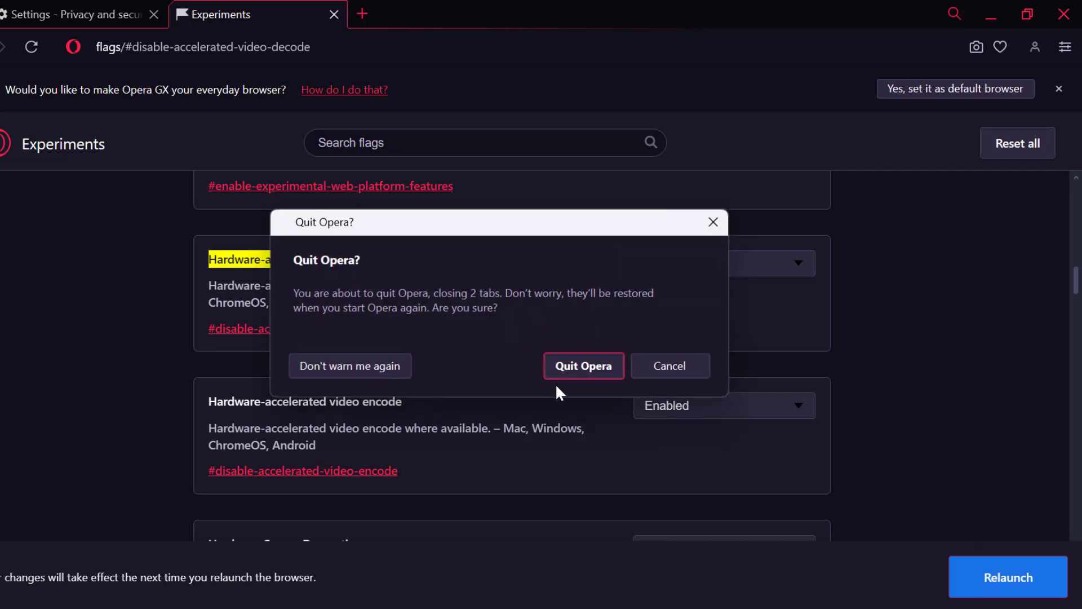
click(584, 366)
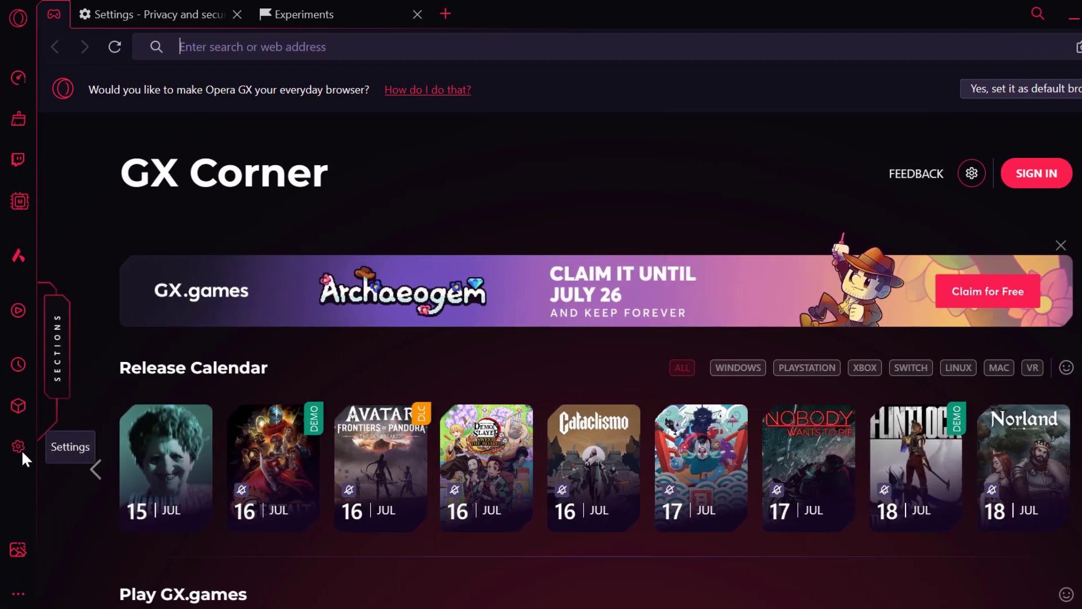
Search settings for 'system', switch off 'Use graphics acceleration when available', then clear the search
click(22, 449)
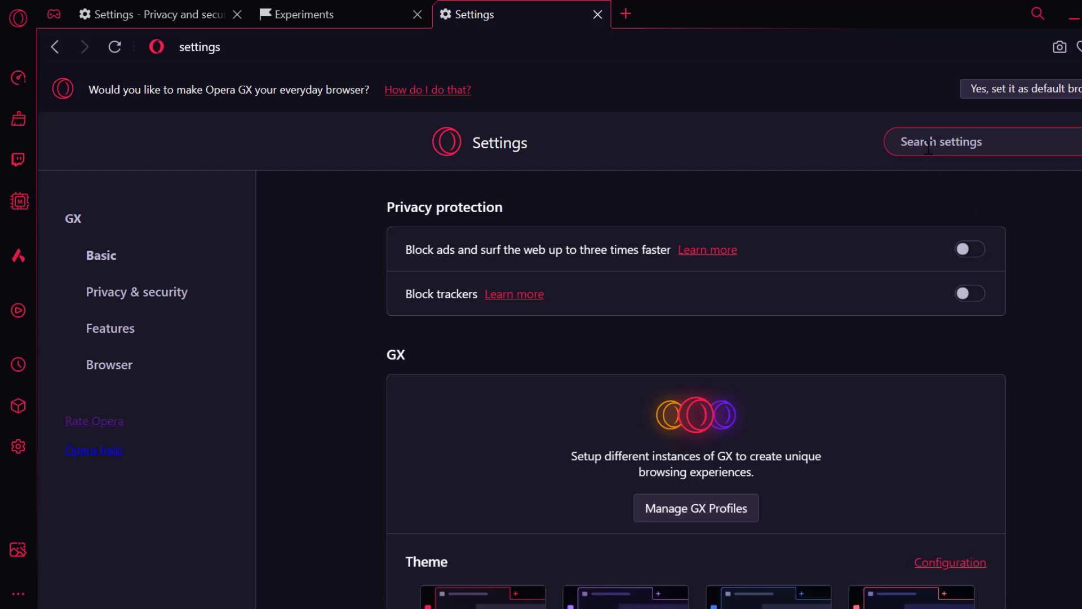
text(system)
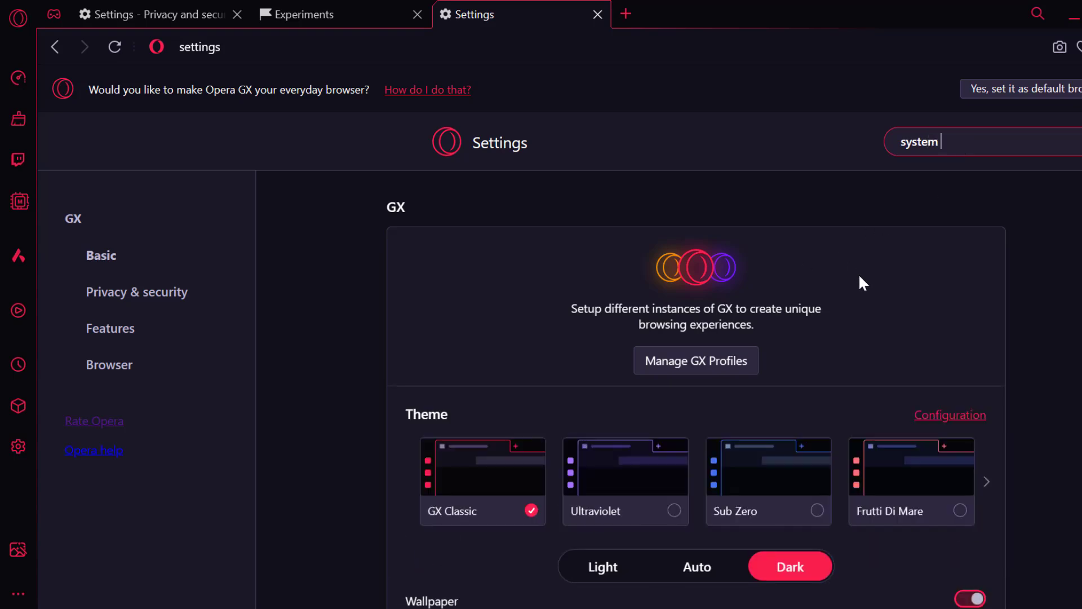
scroll(880, 276, down, 2)
scroll(898, 274, down, 20)
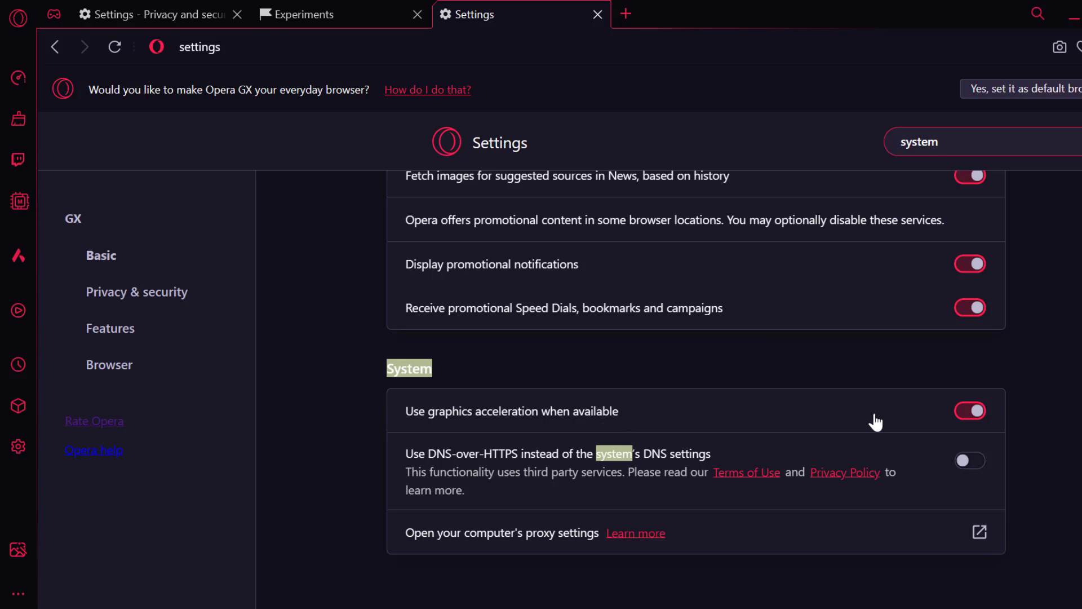
click(975, 420)
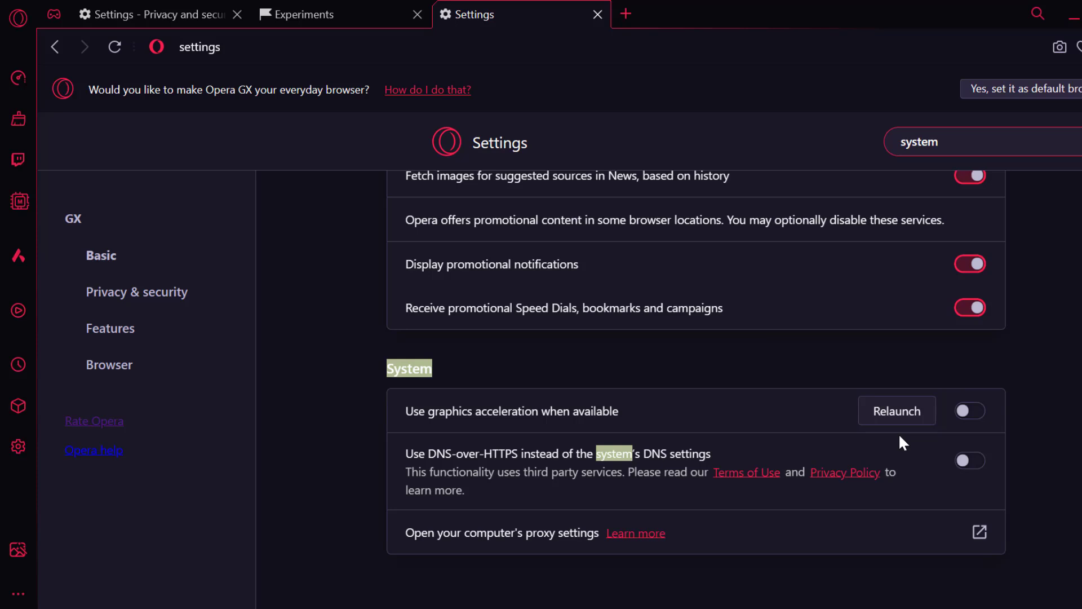
click(13, 448)
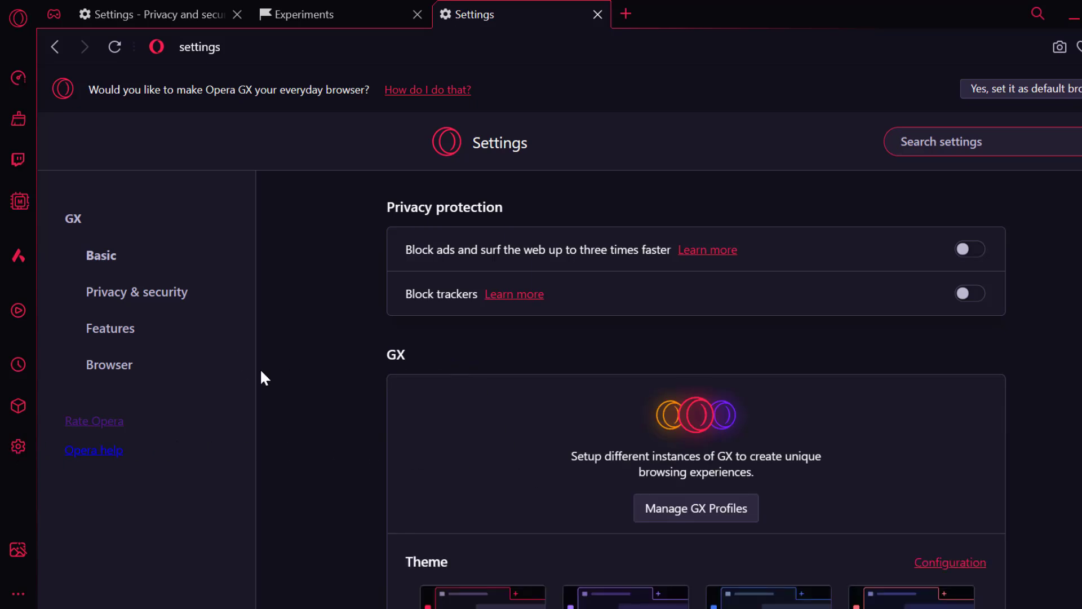
Under Advanced, restore settings to their original defaults with Reset, then return to main Settings
scroll(285, 364, down, 20)
scroll(473, 440, down, 10)
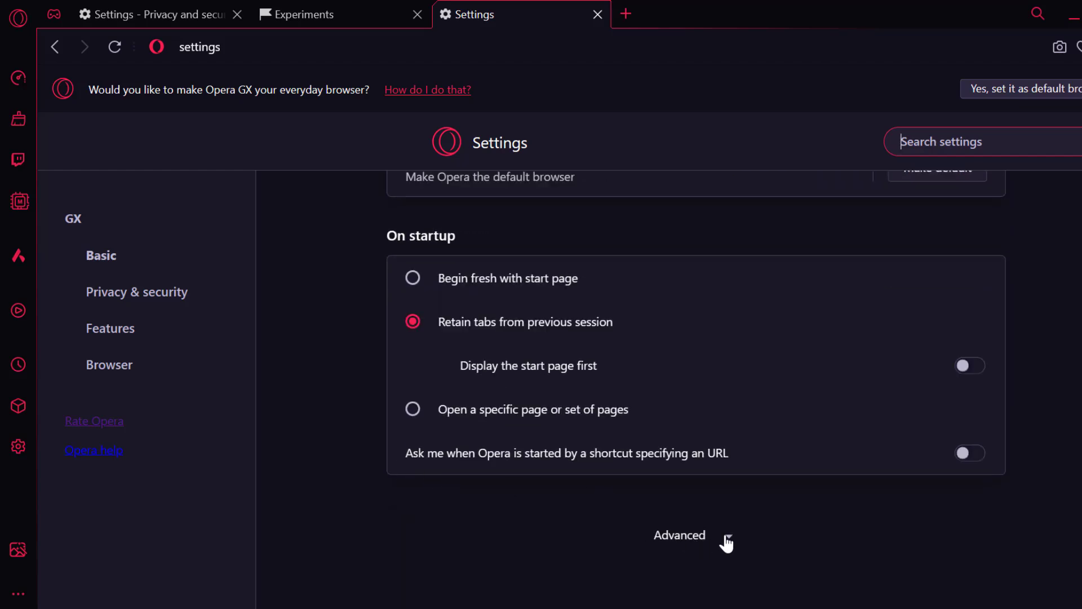
click(728, 540)
scroll(624, 475, down, 20)
scroll(626, 485, down, 20)
scroll(624, 501, down, 10)
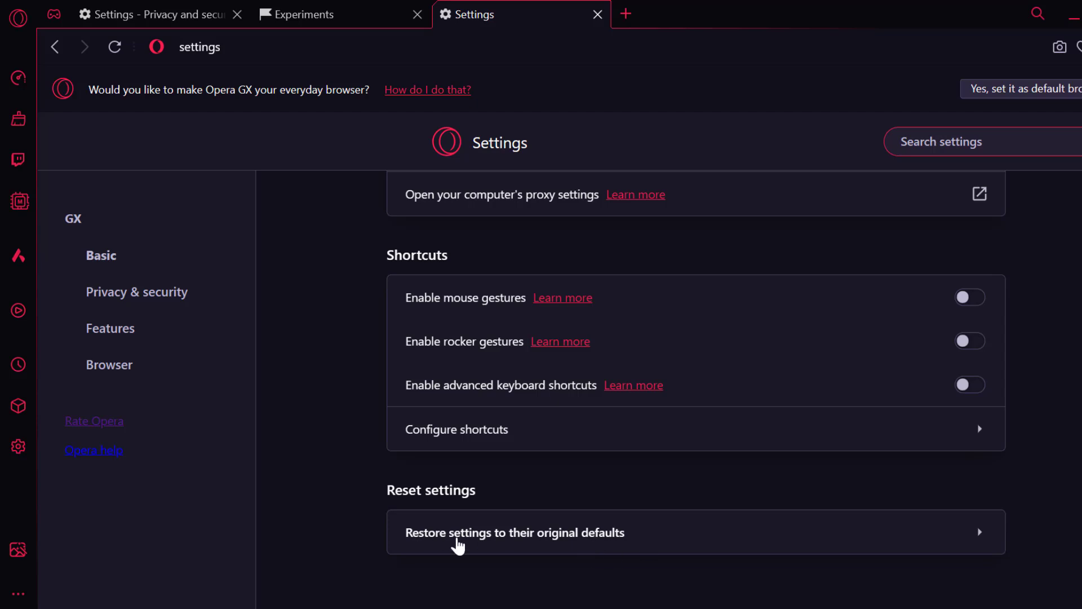
click(653, 536)
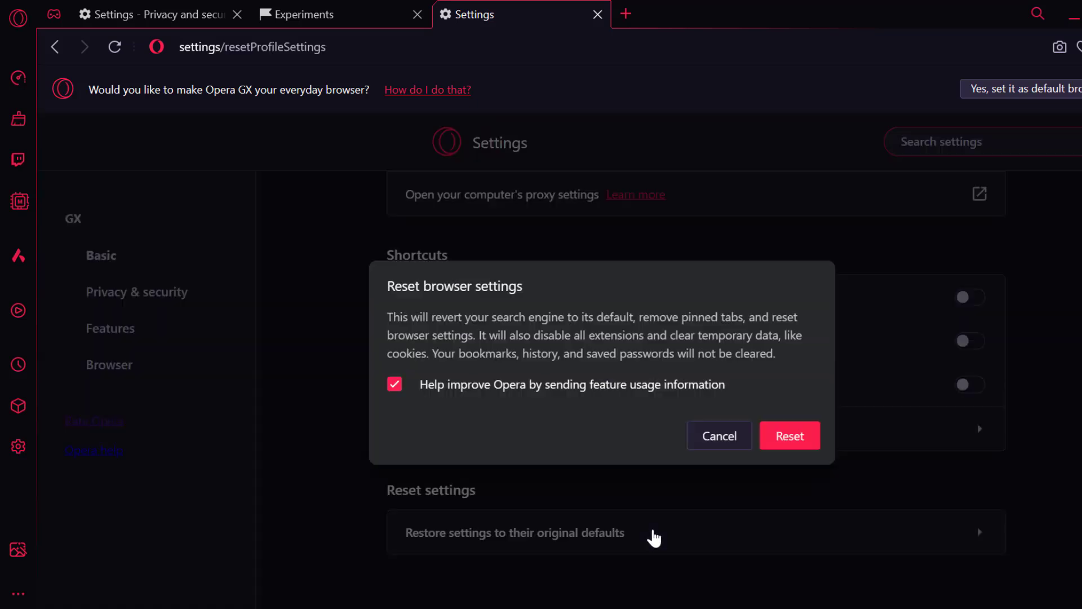
click(788, 427)
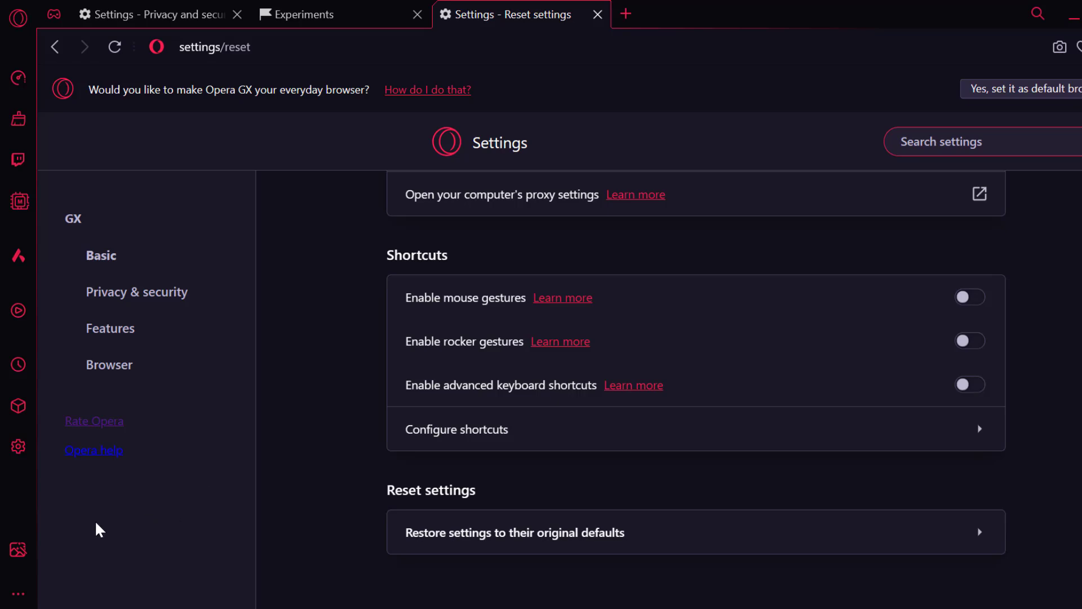
click(18, 446)
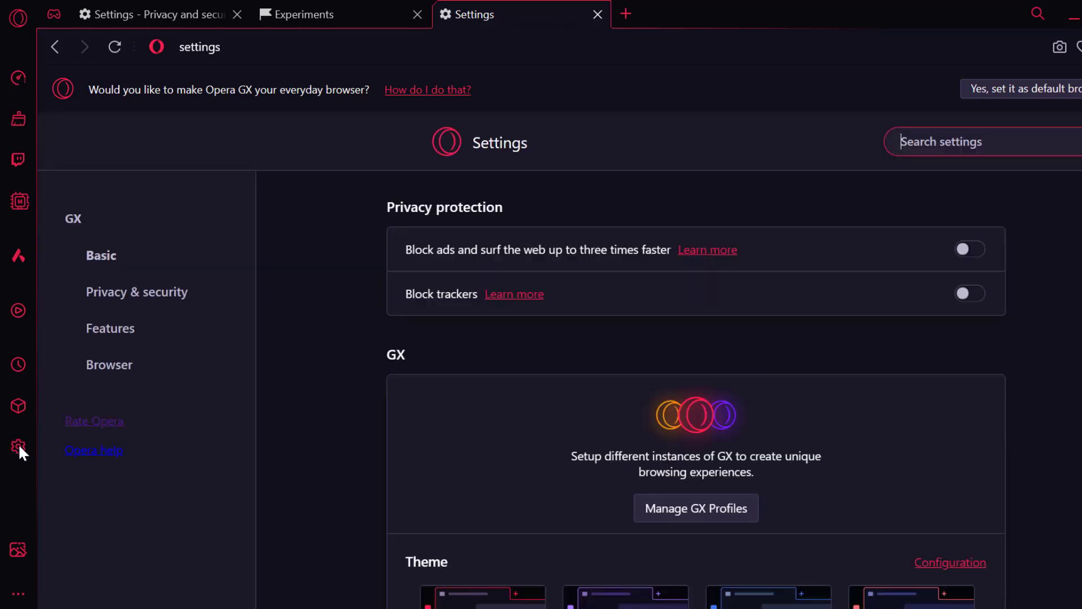
scroll(536, 307, down, 10)
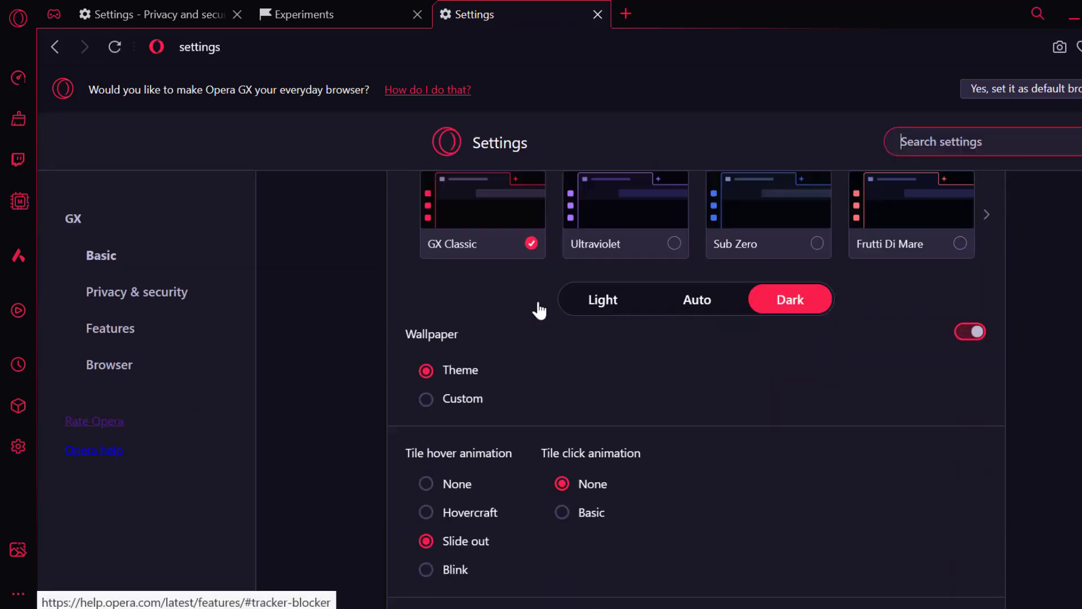
scroll(534, 325, down, 5)
scroll(459, 365, down, 3)
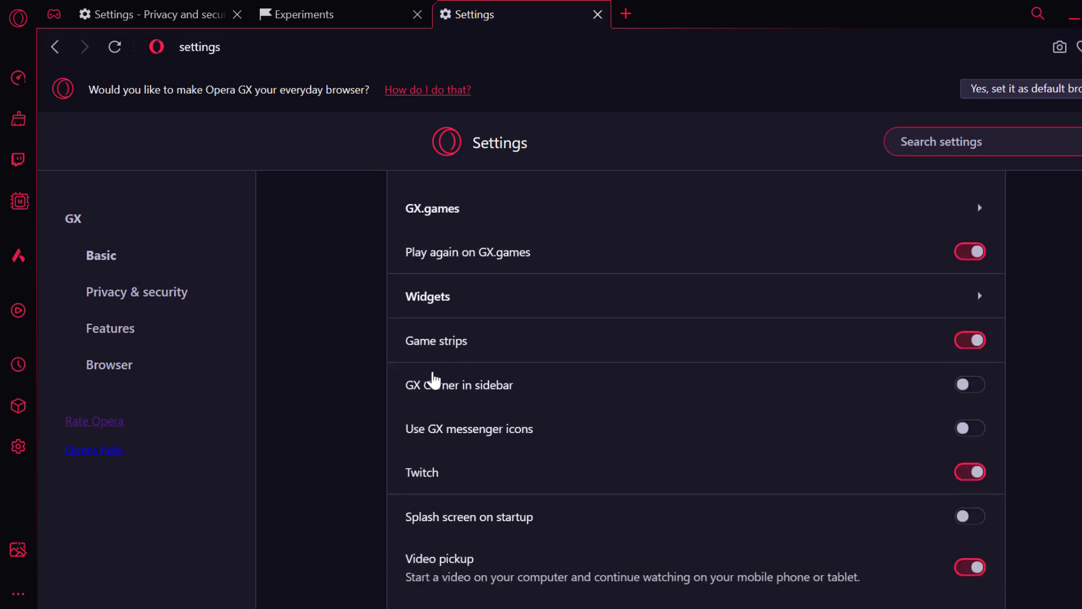
scroll(430, 418, down, 5)
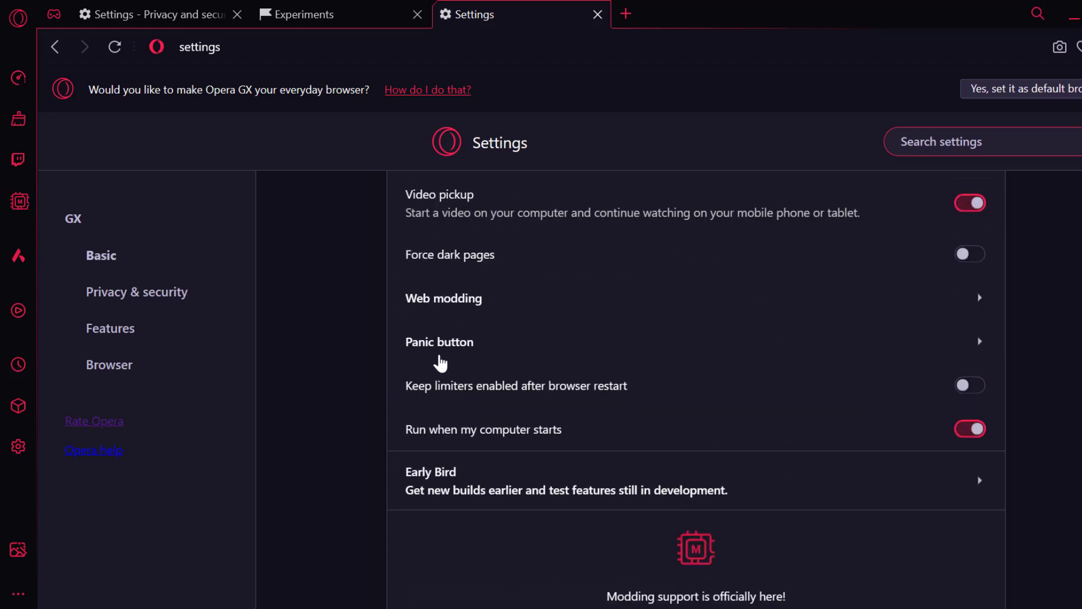
click(474, 488)
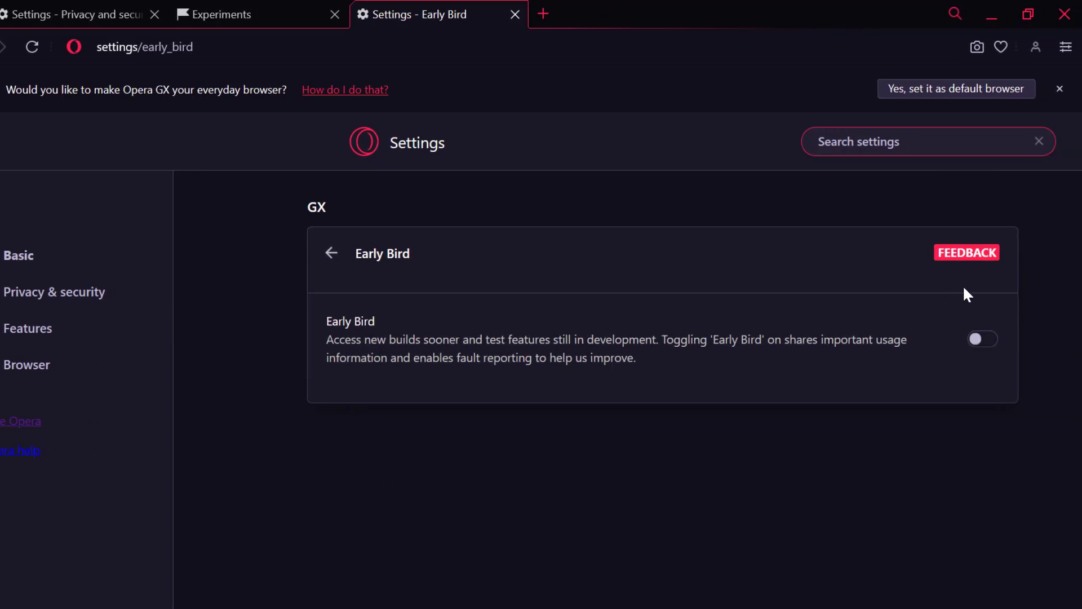
click(981, 342)
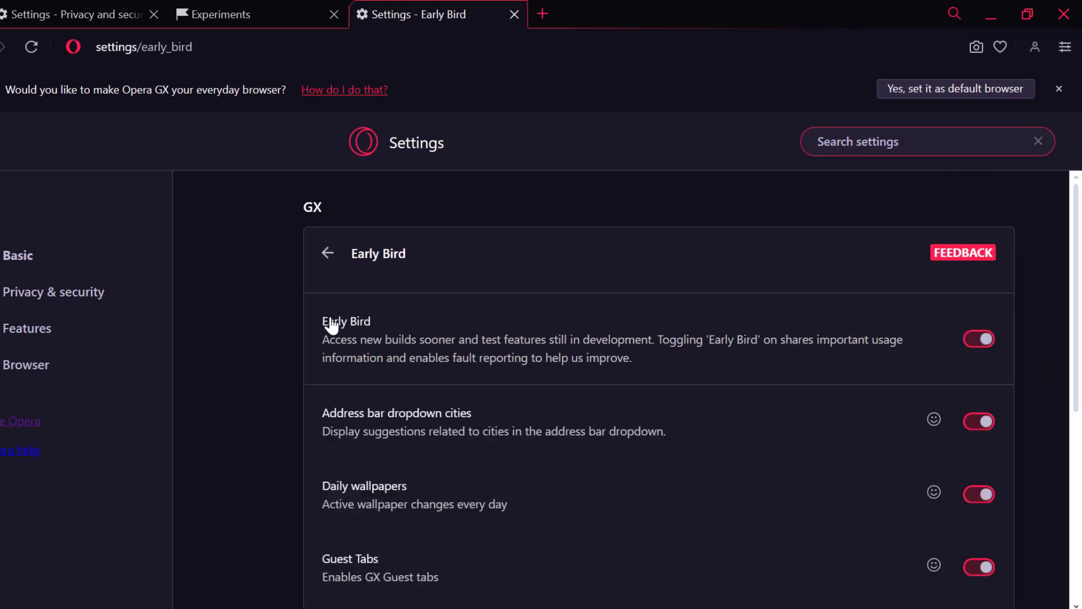
click(979, 344)
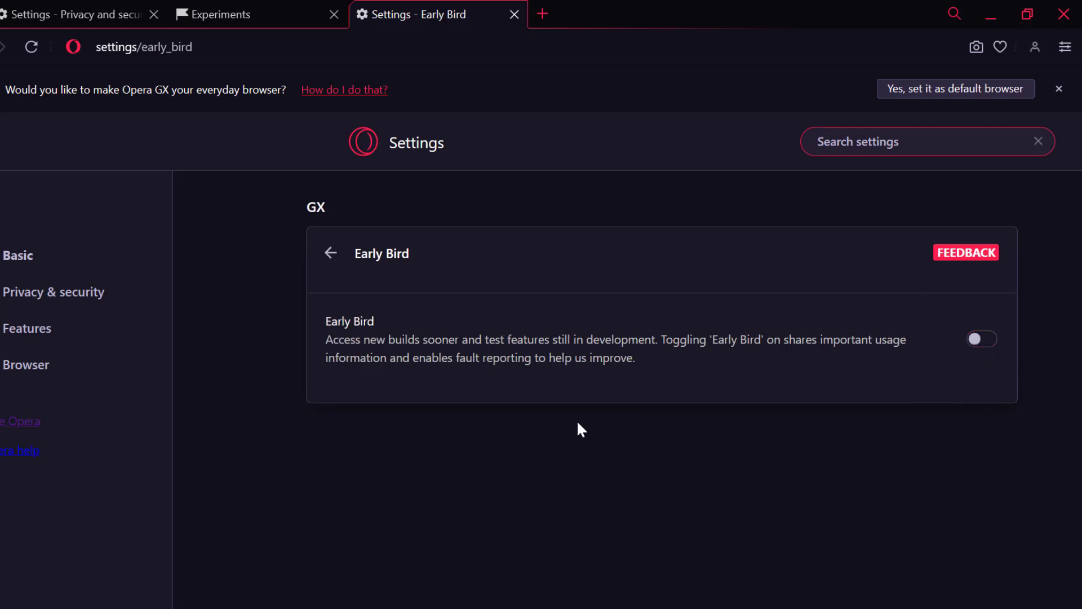
click(328, 253)
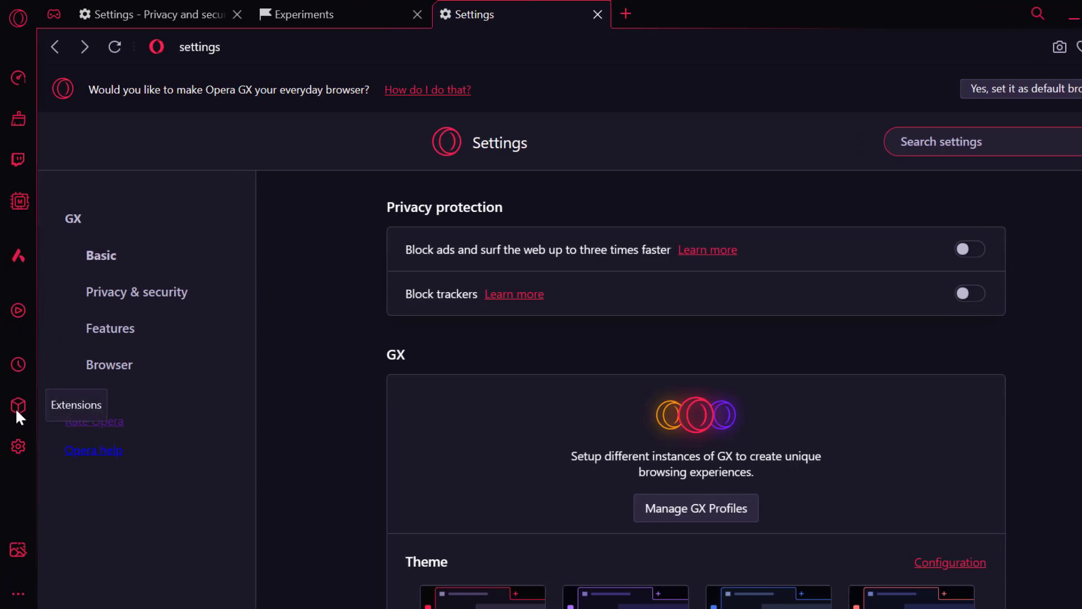
In Extensions, toggle Opera Ad Blocker and Opera Wallet on and back off, leaving both disabled
click(17, 407)
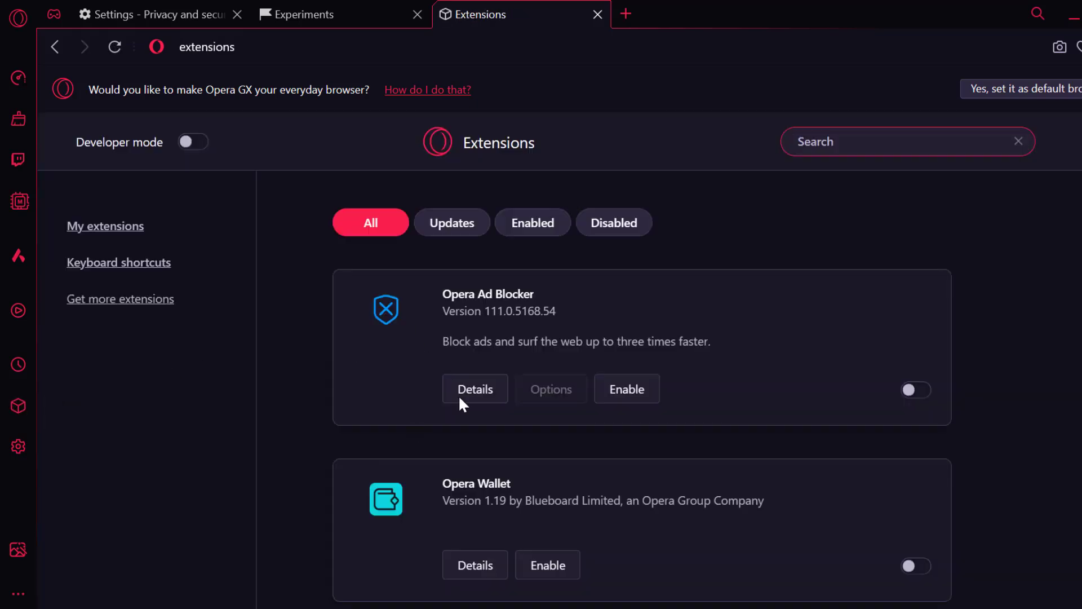
click(917, 391)
click(917, 391)
click(915, 565)
click(916, 565)
scroll(761, 510, down, 1)
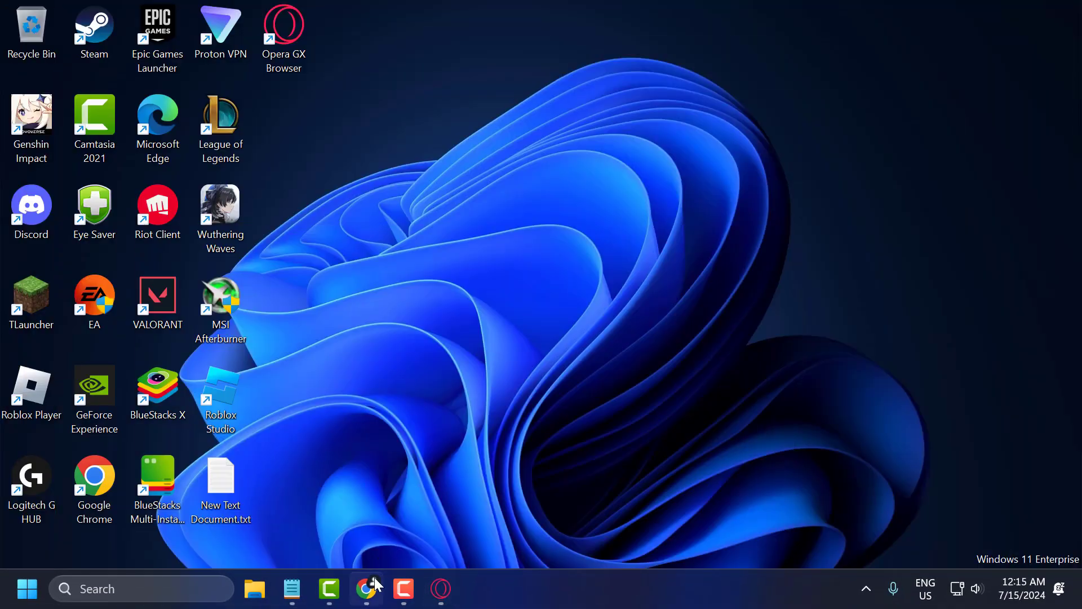
click(366, 589)
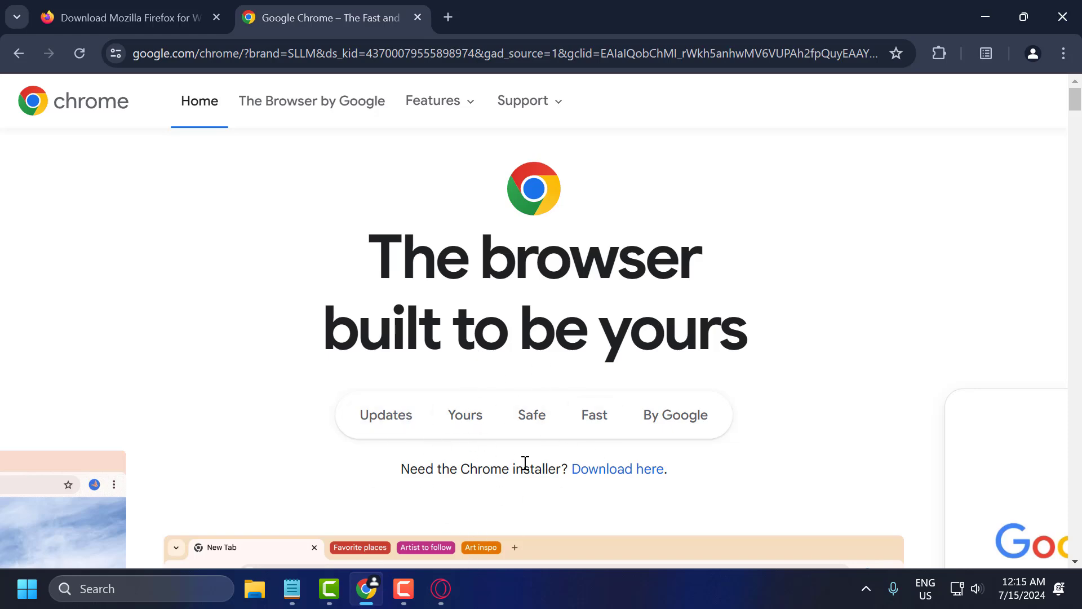
click(985, 16)
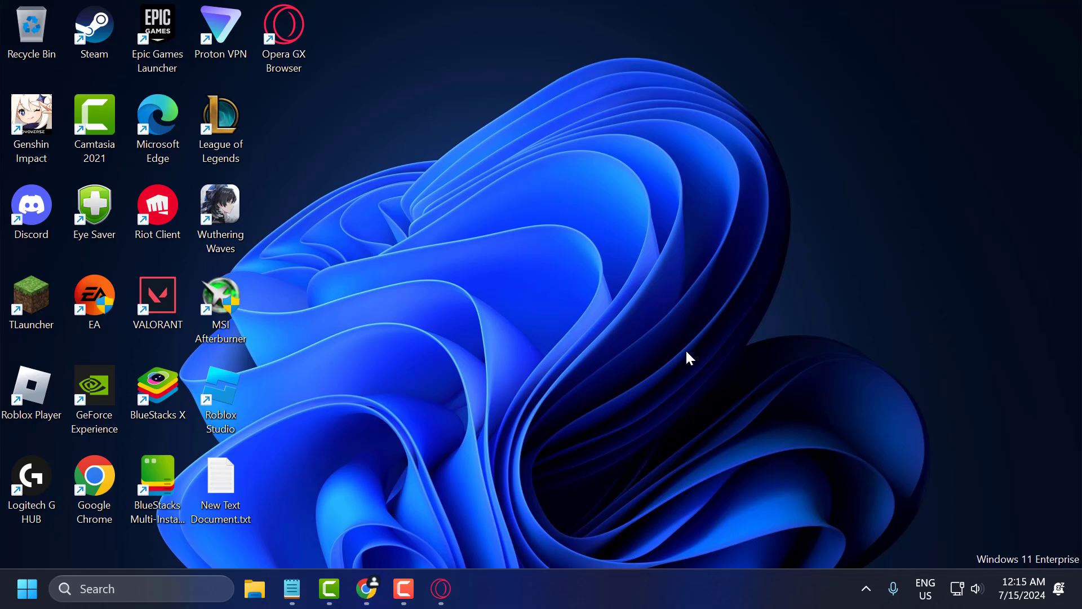